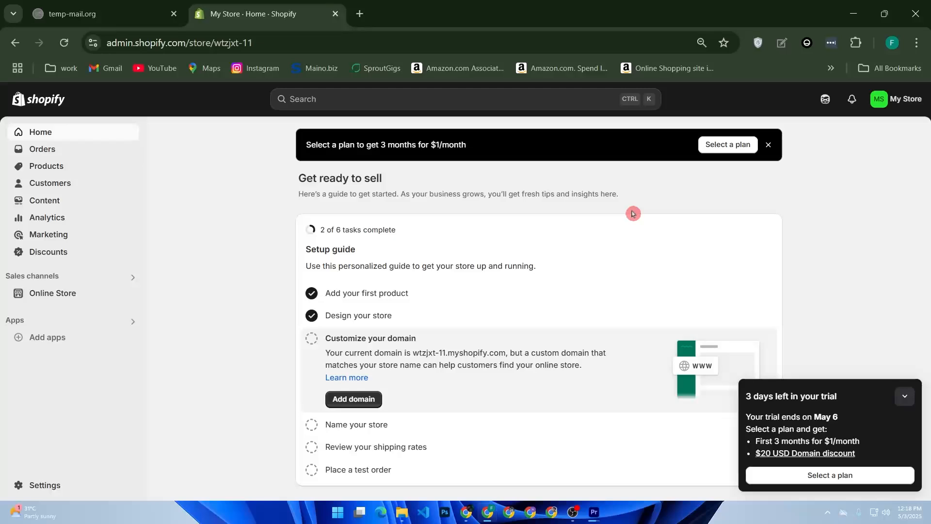
Open the Domains section of the store's settings
click(55, 486)
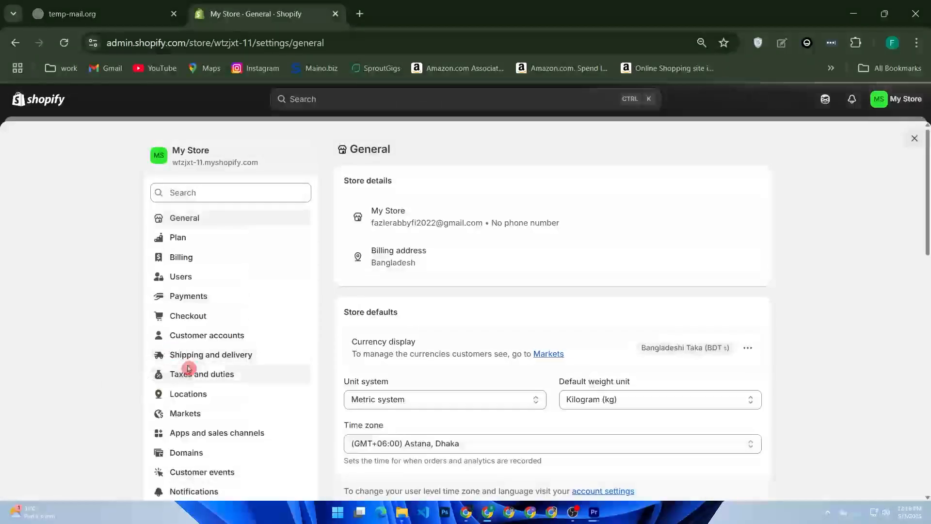
scroll(199, 403, down, 8)
scroll(199, 165, up, 4)
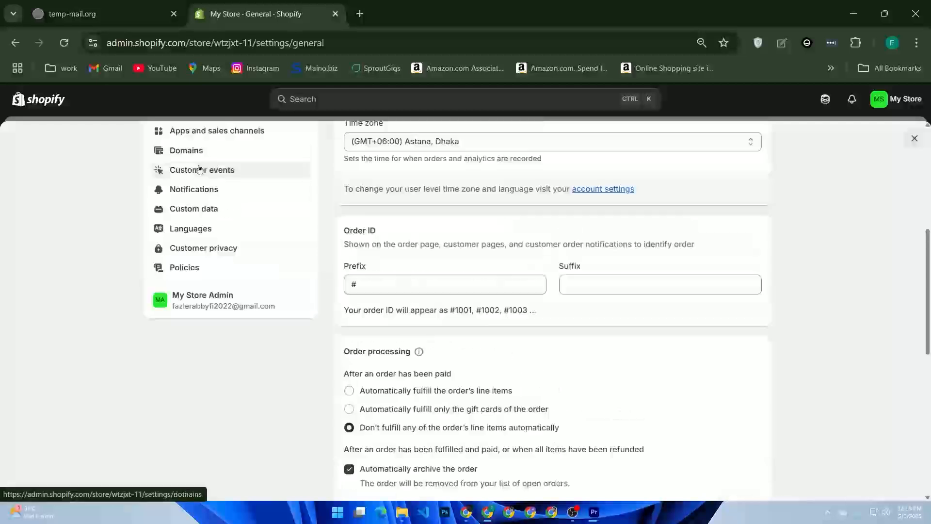
click(204, 232)
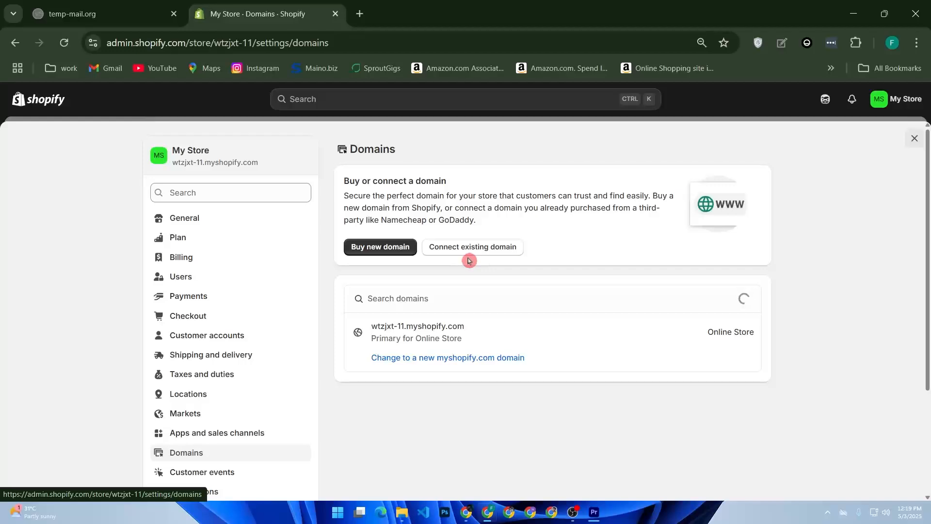
Search Google for godaddy and open GoDaddy's official site in a new browser tab
click(359, 13)
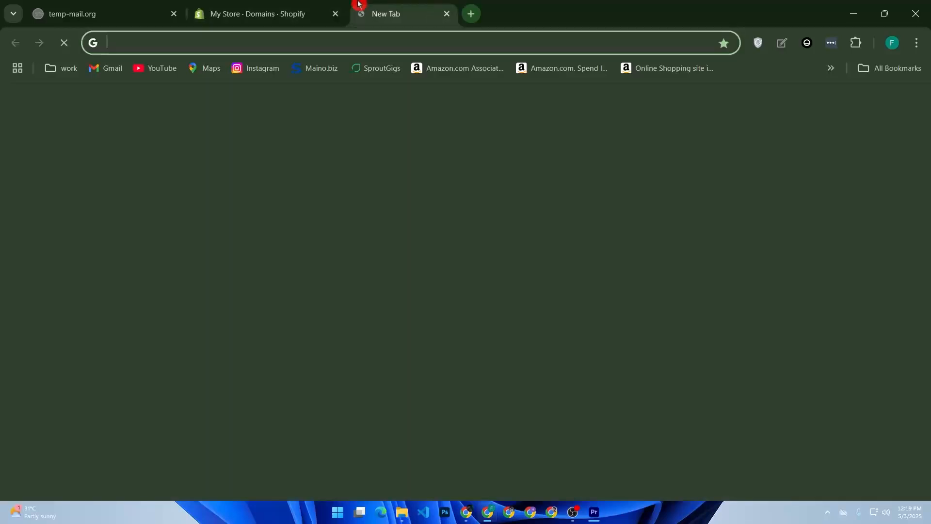
click(335, 278)
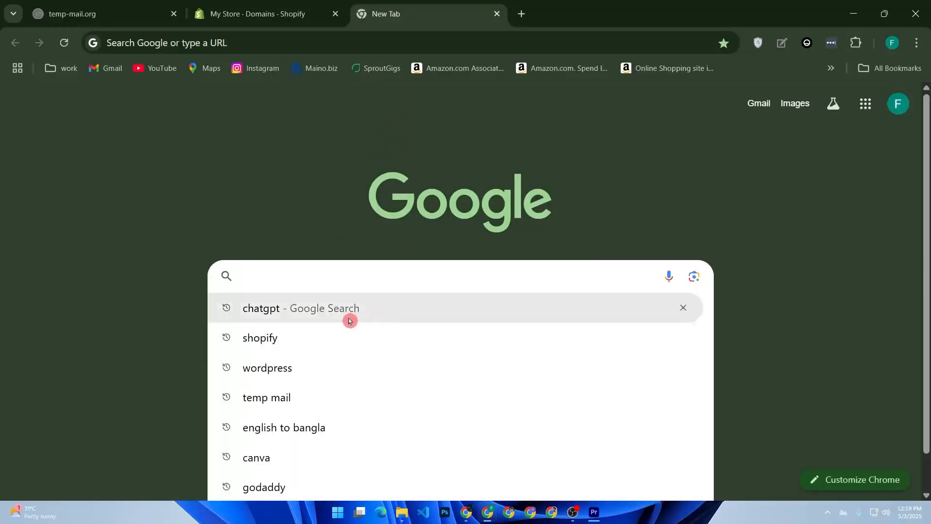
click(307, 489)
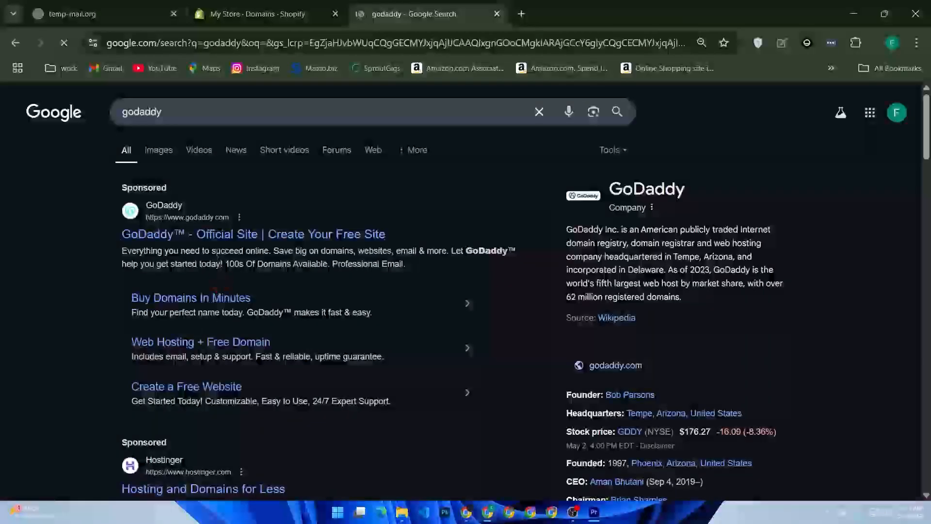
click(264, 235)
click(237, 5)
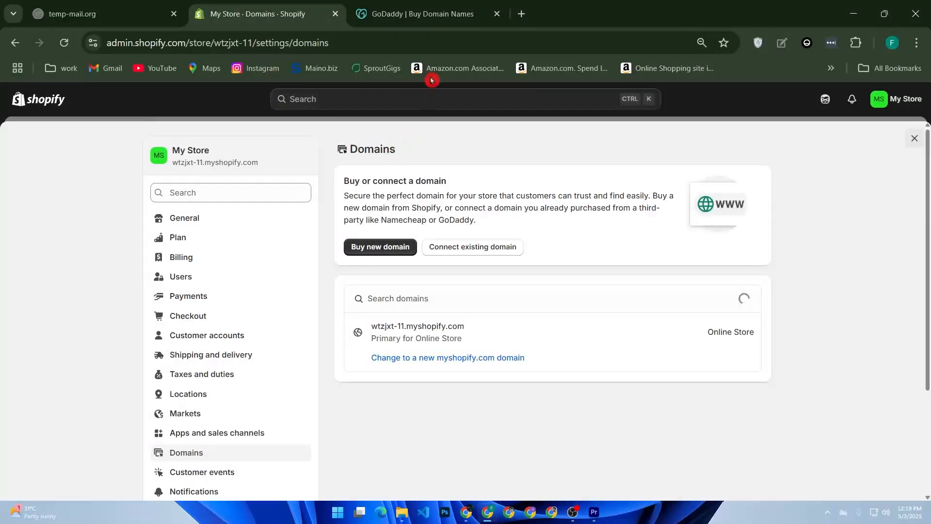
click(426, 15)
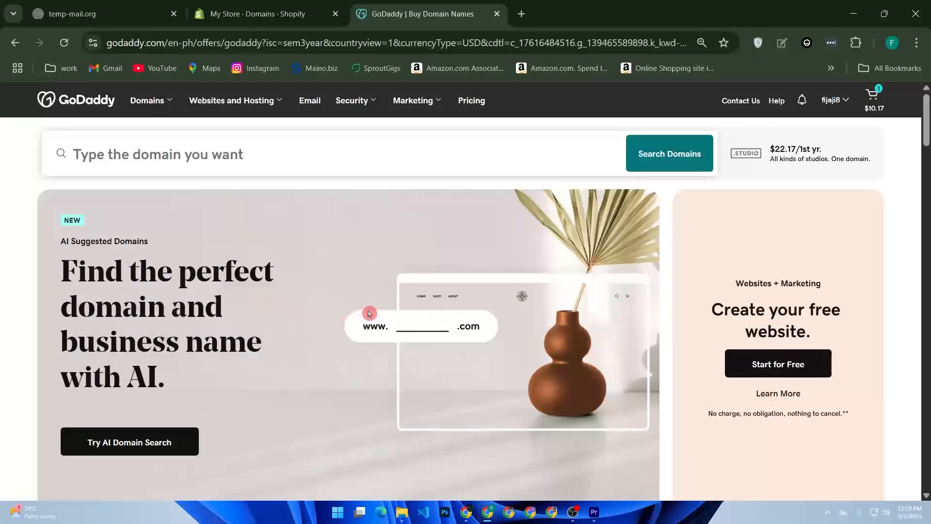
Switch to Notepad, clear the existing nameserver text from the note and enlarge its display to 210%
key(super)
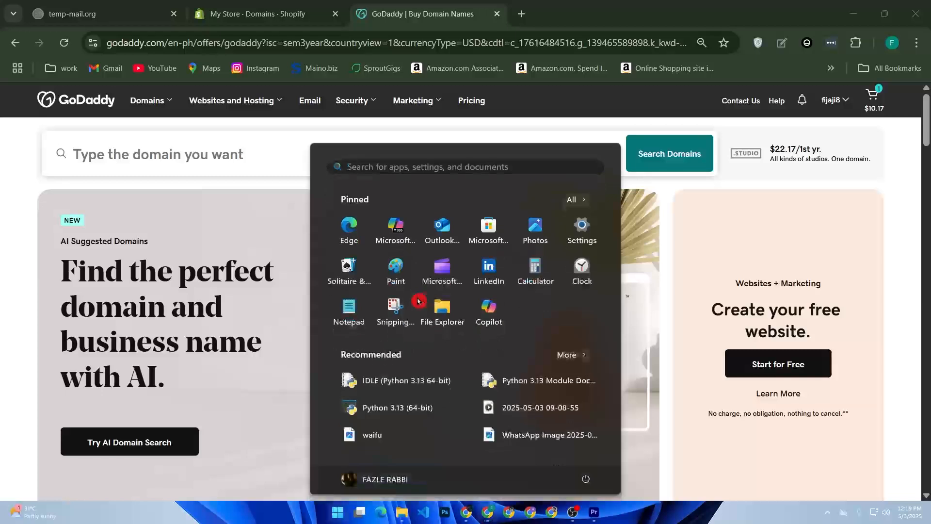
key(super)
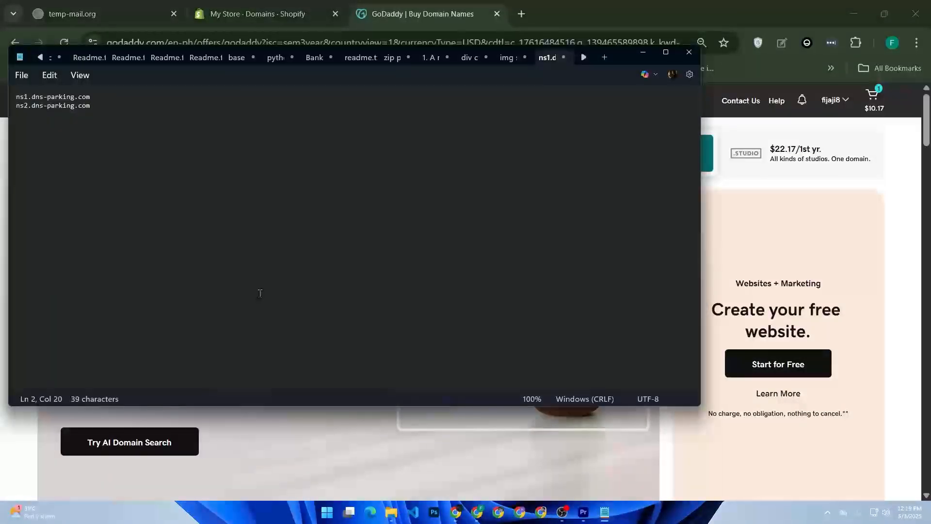
key(ctrl+a)
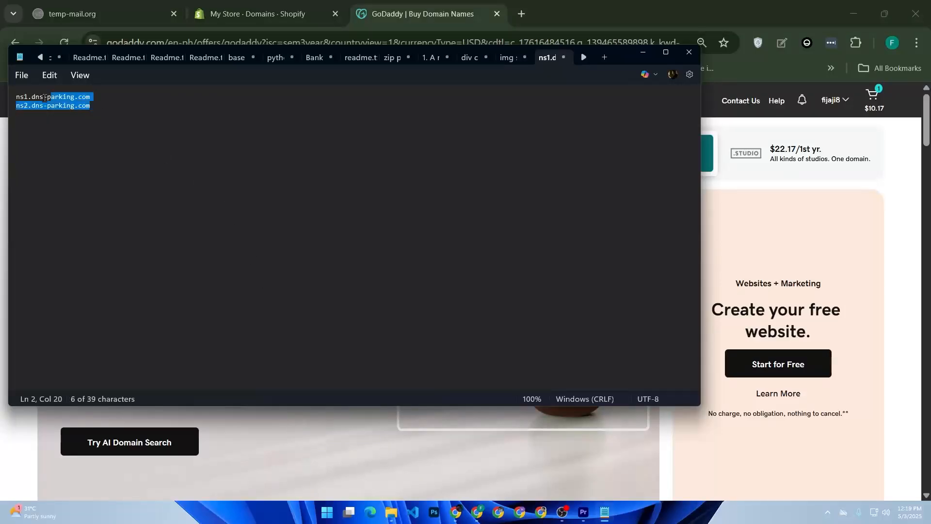
key(BackSpace)
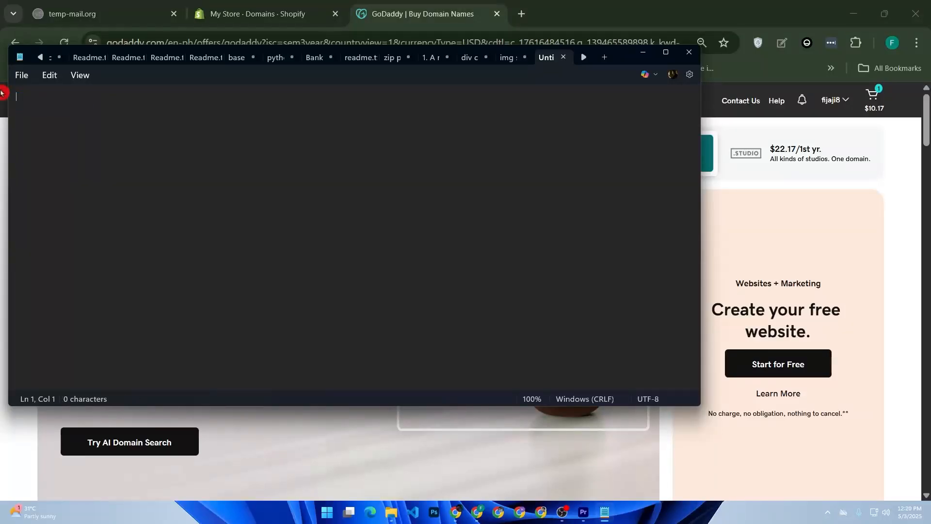
scroll(127, 184, up, 7)
scroll(127, 184, up, 4)
Write the lines "A record:" and "Host: @" at the start of the empty note
text(a ra)
key(BackSpace)
key(BackSpace)
key(BackSpace)
key(BackSpace)
text(A racro)
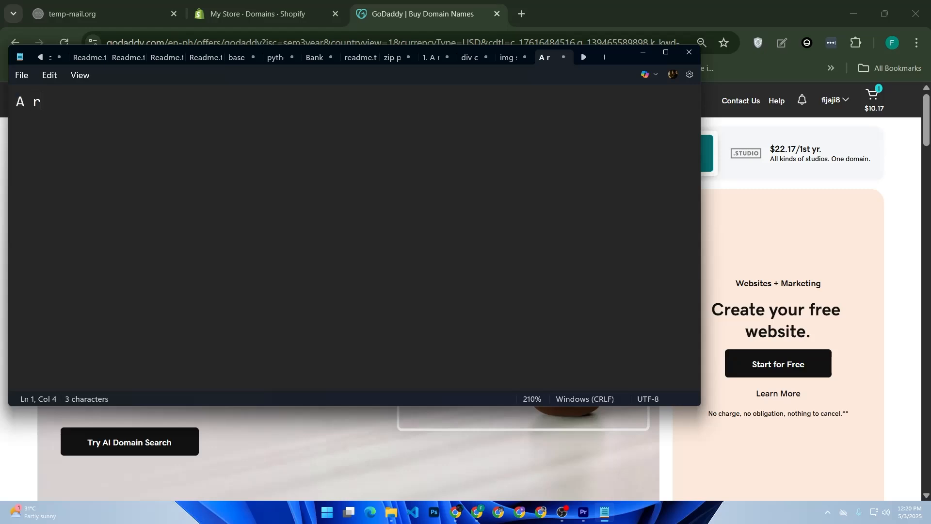
key(BackSpace)
key(BackSpace)
text(ord:)
key(Return)
text(Host: @)
key(Return)
Add the A record's target line "Points to: 23.227.38.65(shopify's ip)" to the note
text(Po)
key(BackSpace)
key(BackSpace)
key(BackSpace)
text(Points to: )
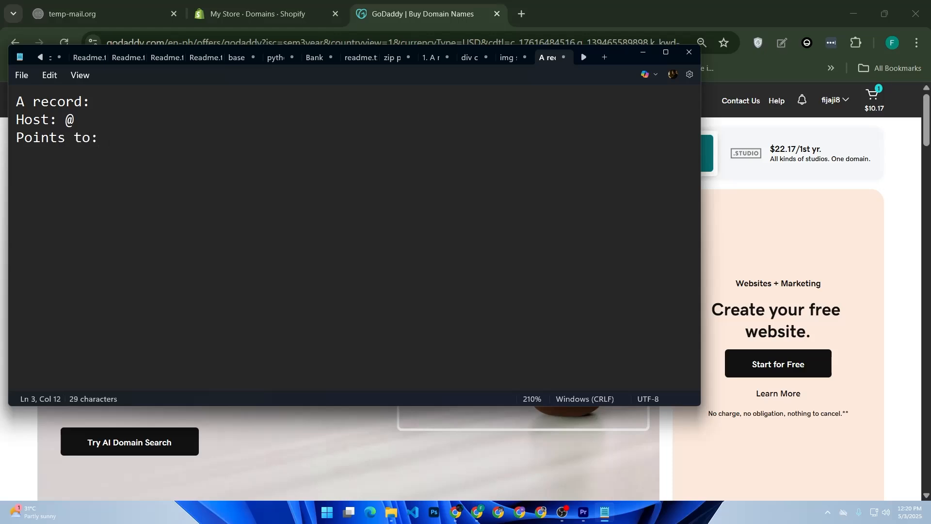
text(23.227.38.65)
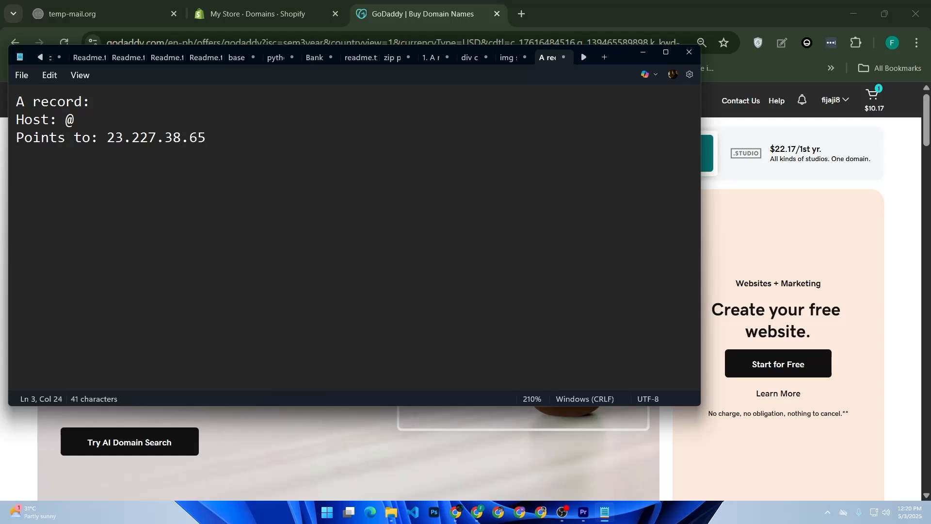
text((shopify)
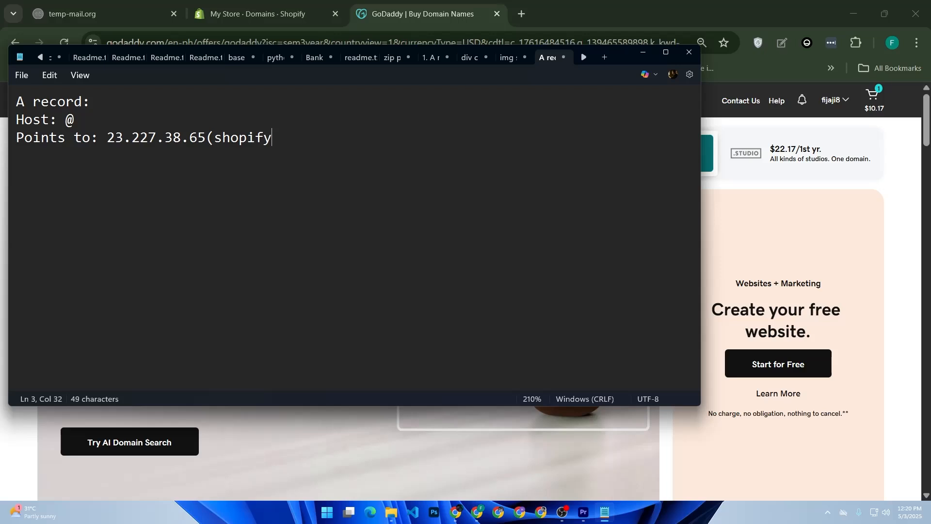
text('s ip))
key(Return)
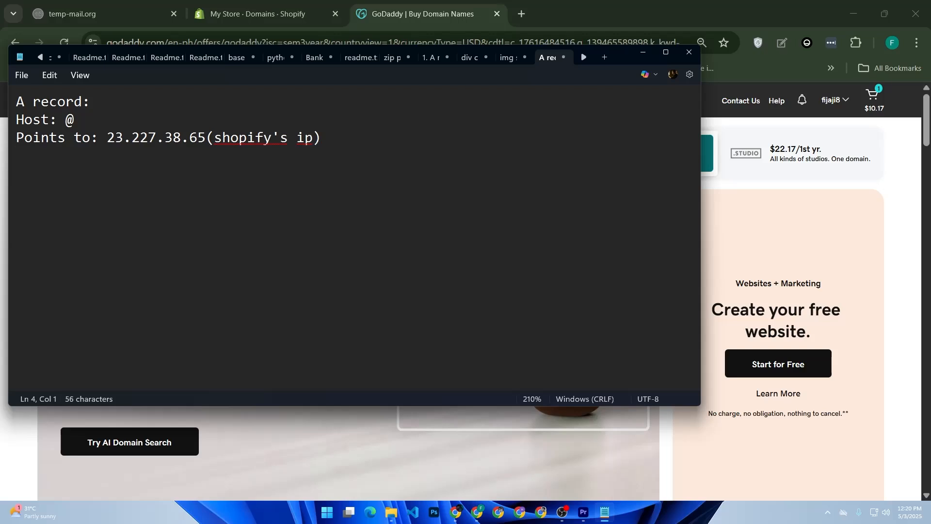
Add the lines "CNAME record:" and "Host: www" below the A record details
text(CNAM)
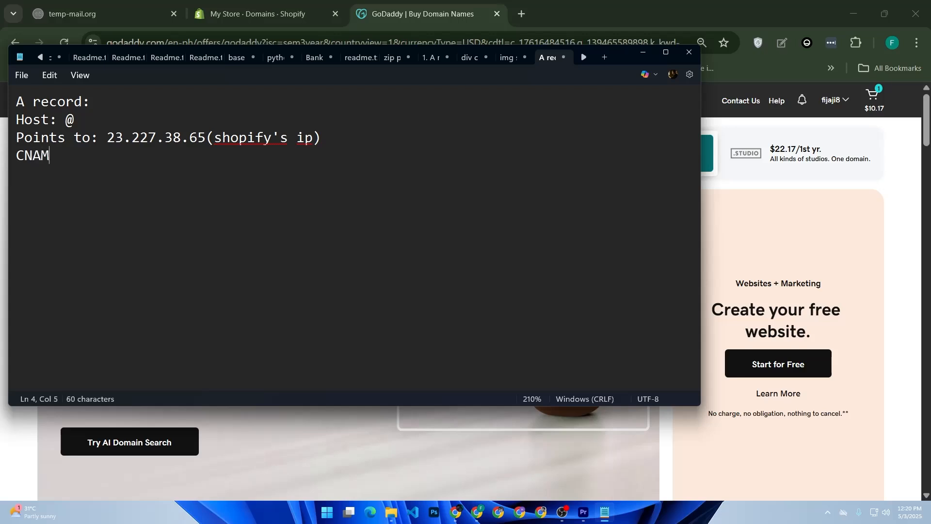
text(E record:)
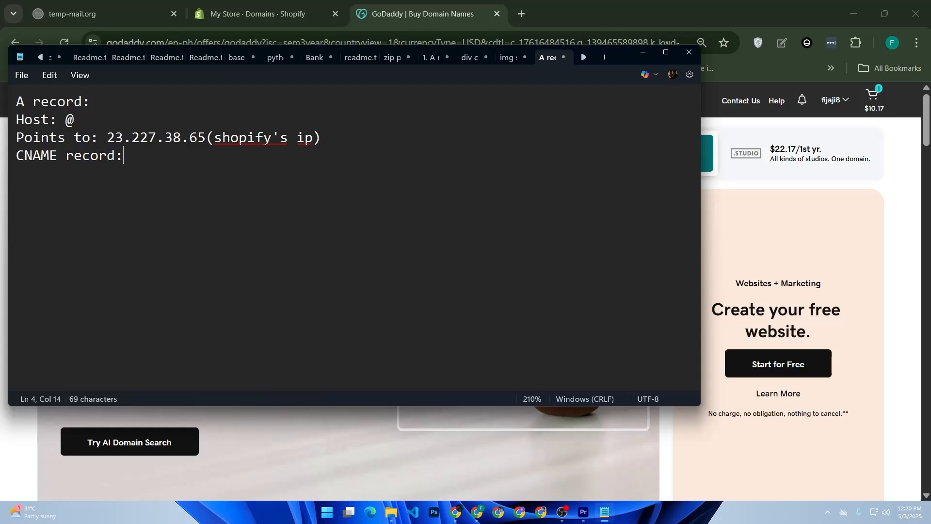
key(Return)
text(Host)
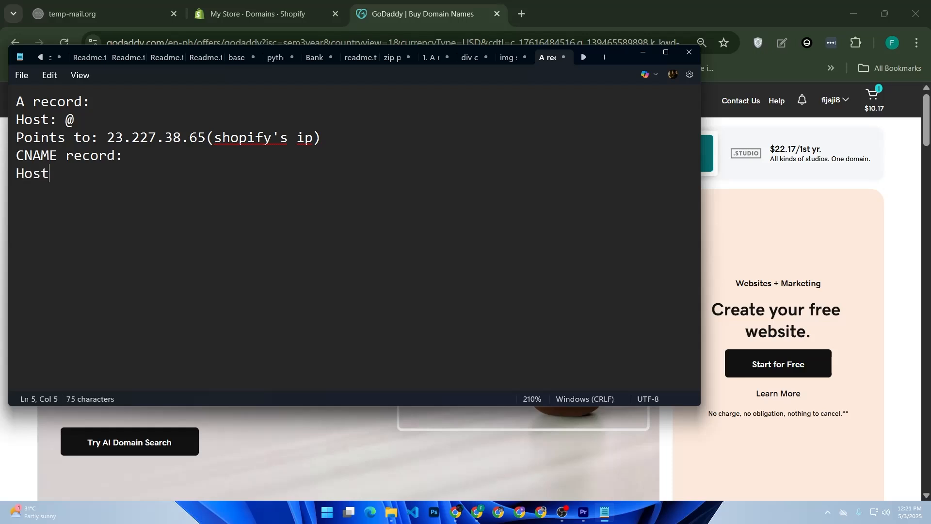
text(: wwww)
key(BackSpace)
key(Return)
Add the CNAME record's target line "points to: shops.myshopify.com" to the note
text(points)
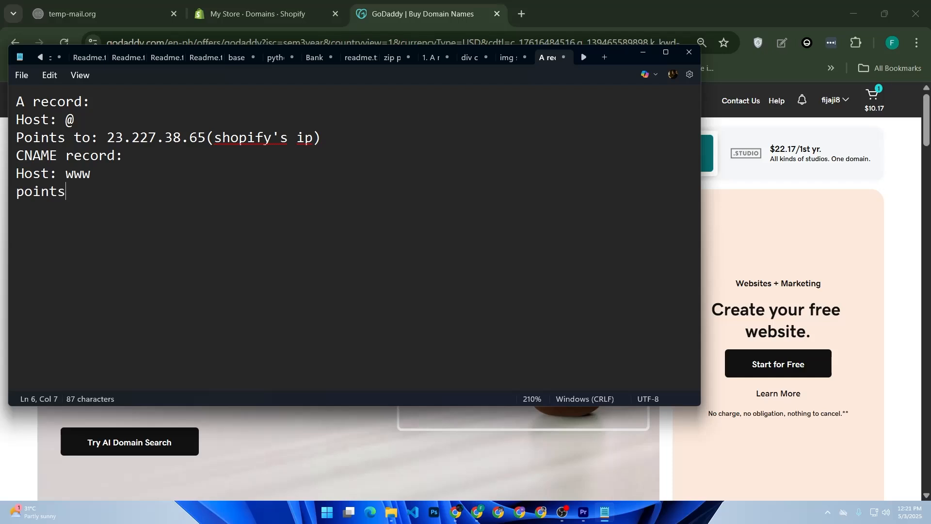
text( to: shops)
key(BackSpace)
text(.)
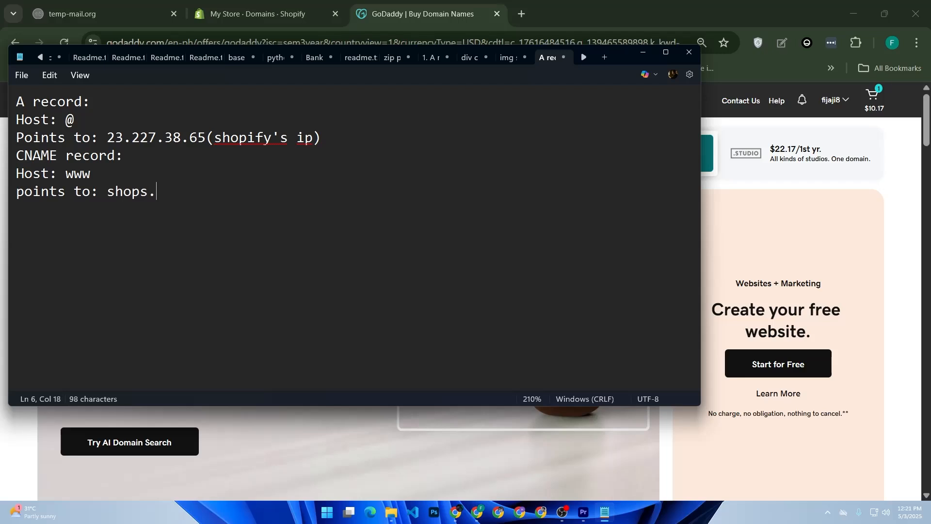
text(mysho)
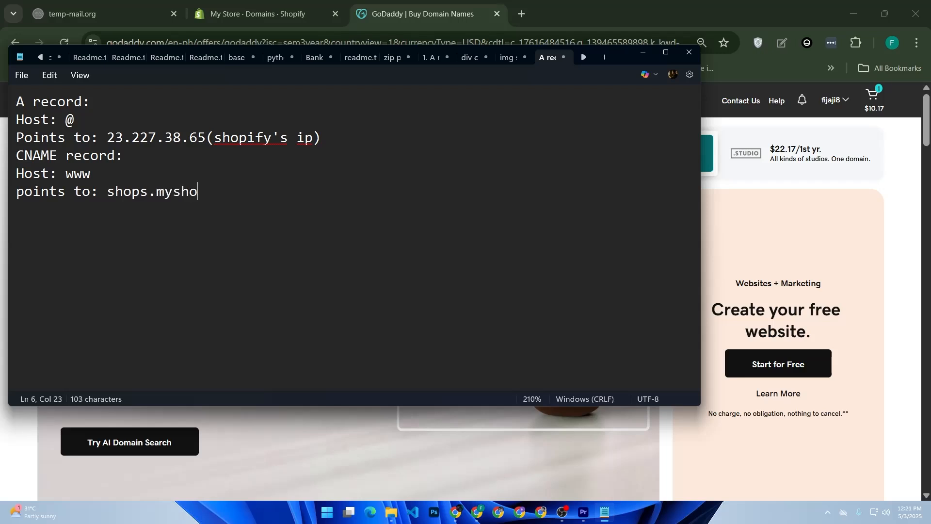
text(pify.com)
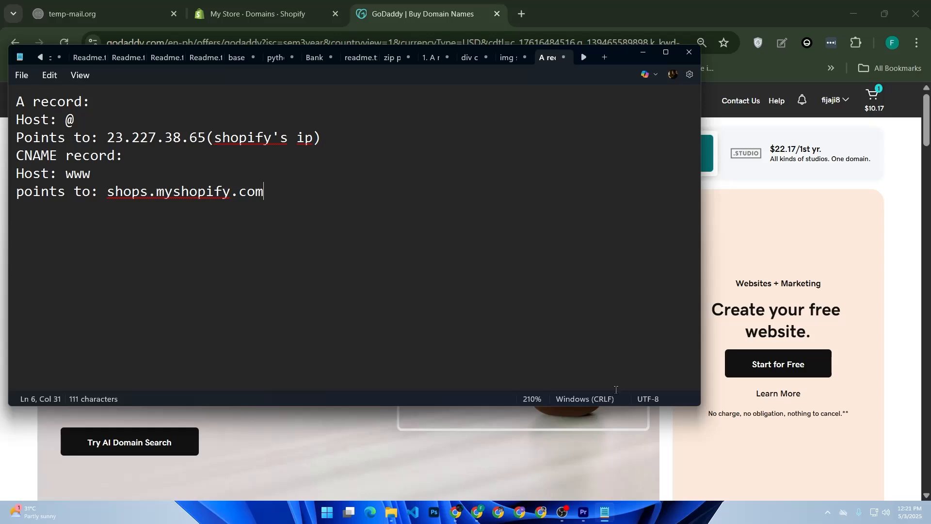
Switch back to the store's Domains settings in Shopify
click(473, 458)
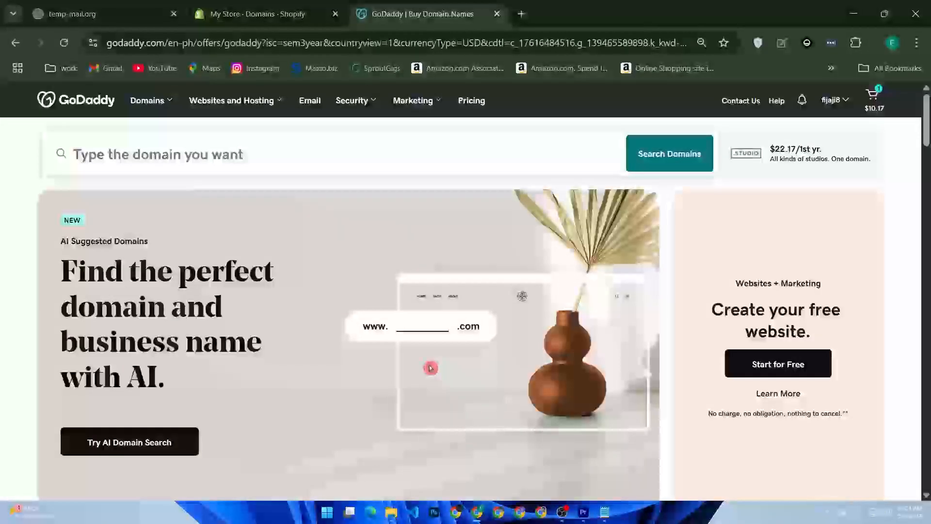
click(249, 4)
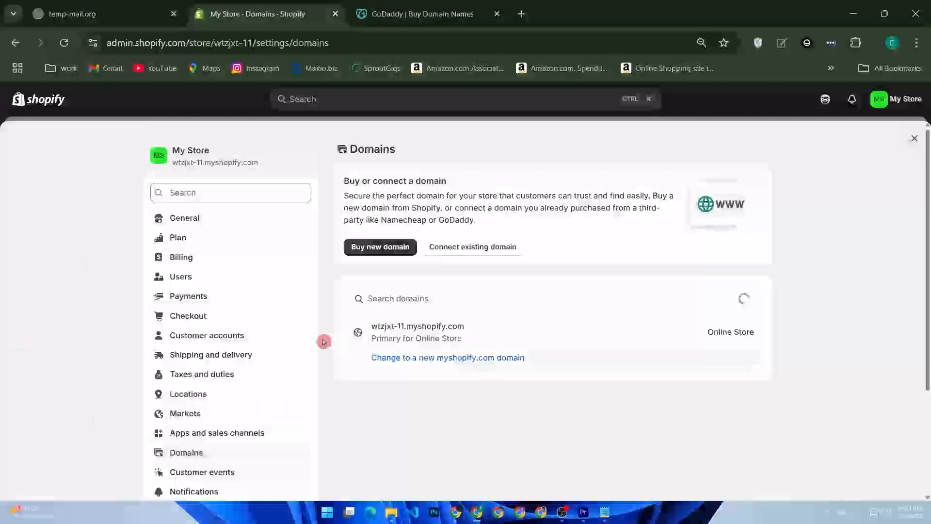